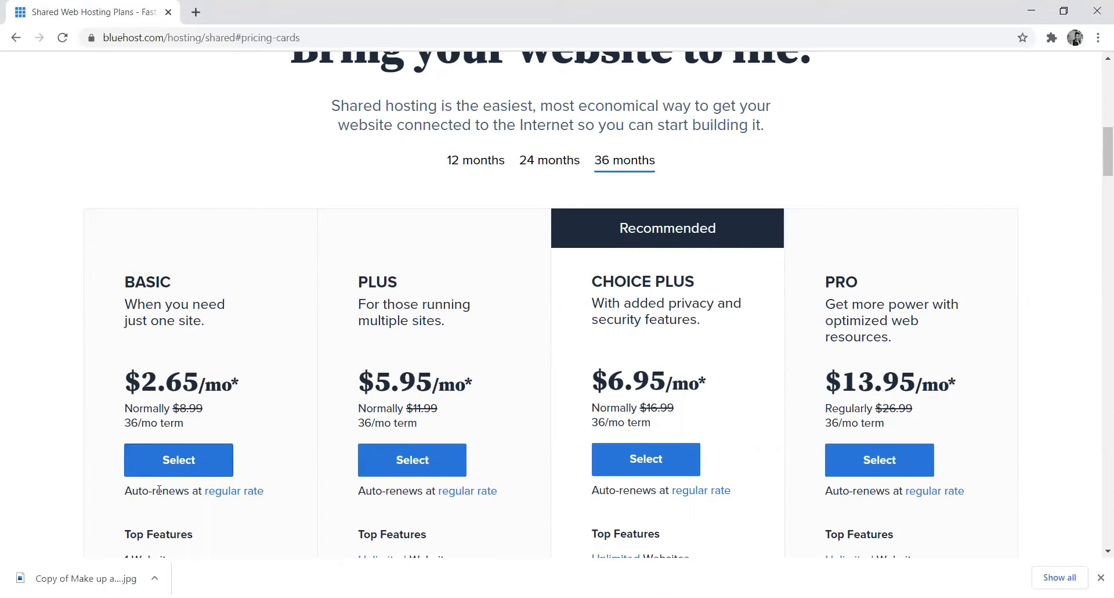
Select the Basic hosting plan on a 36-month term and try to create the new domain brave.com.
left_click(163, 468)
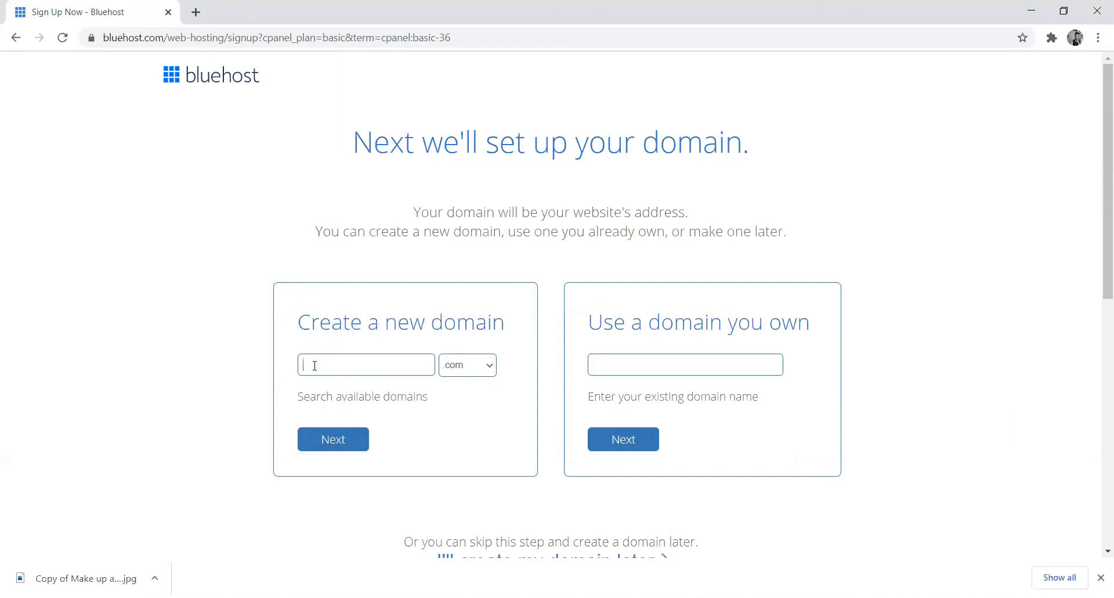
type("brave")
left_click(490, 368)
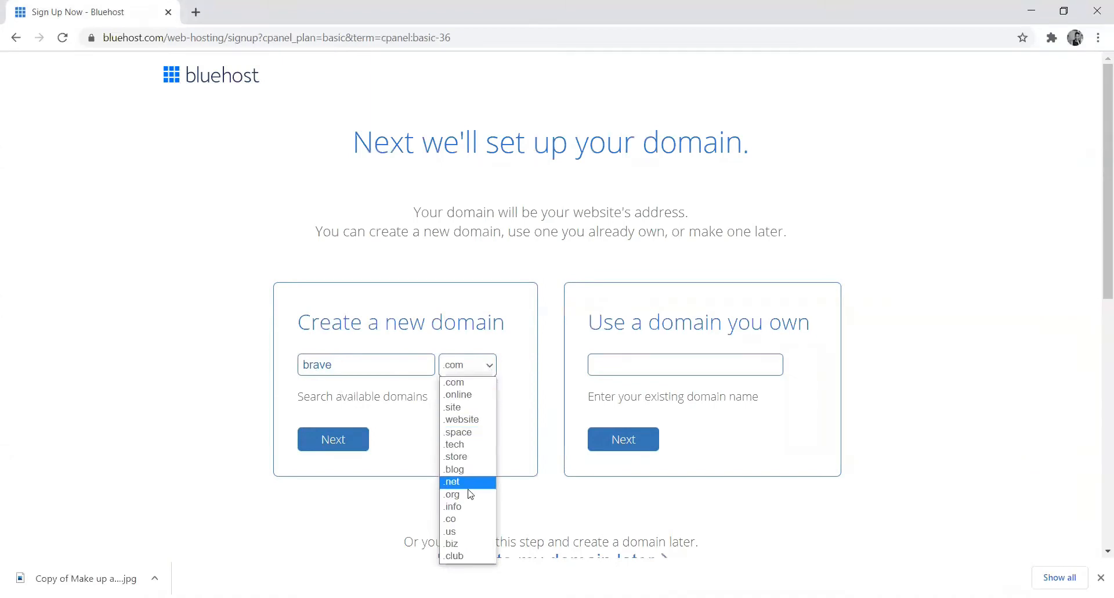
left_click(447, 383)
left_click(325, 443)
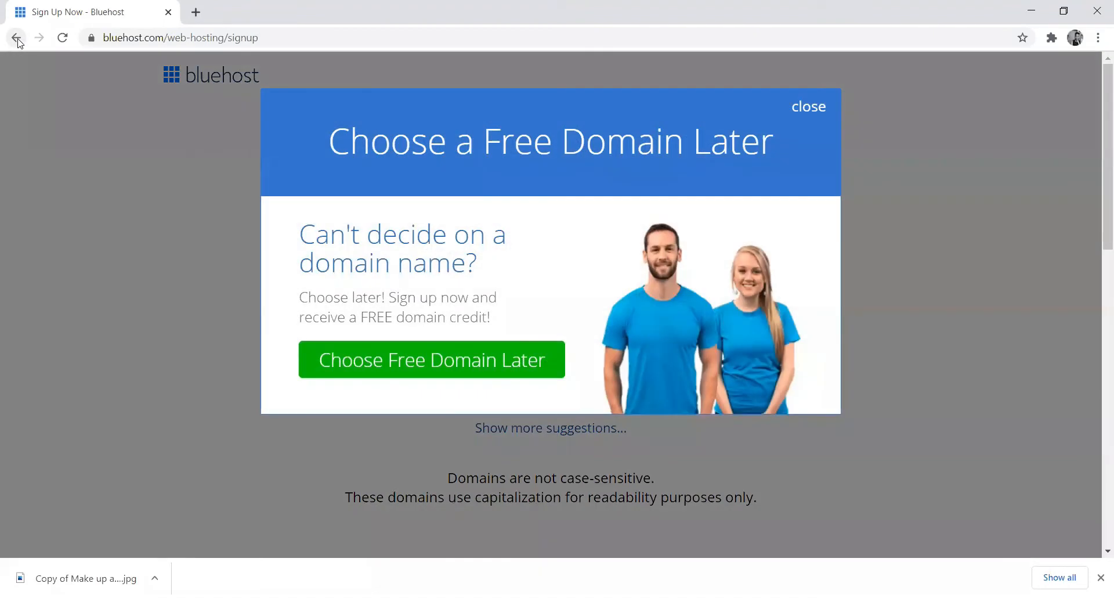
Return to the domain setup page and create the new domain braveforwoman.com instead.
left_click(17, 38)
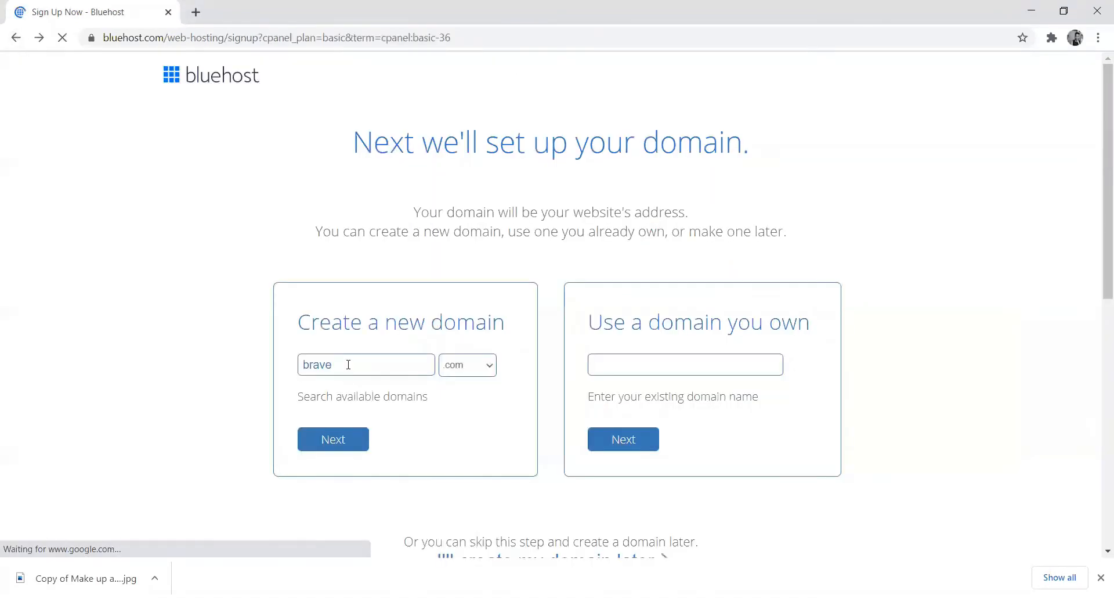
type("for")
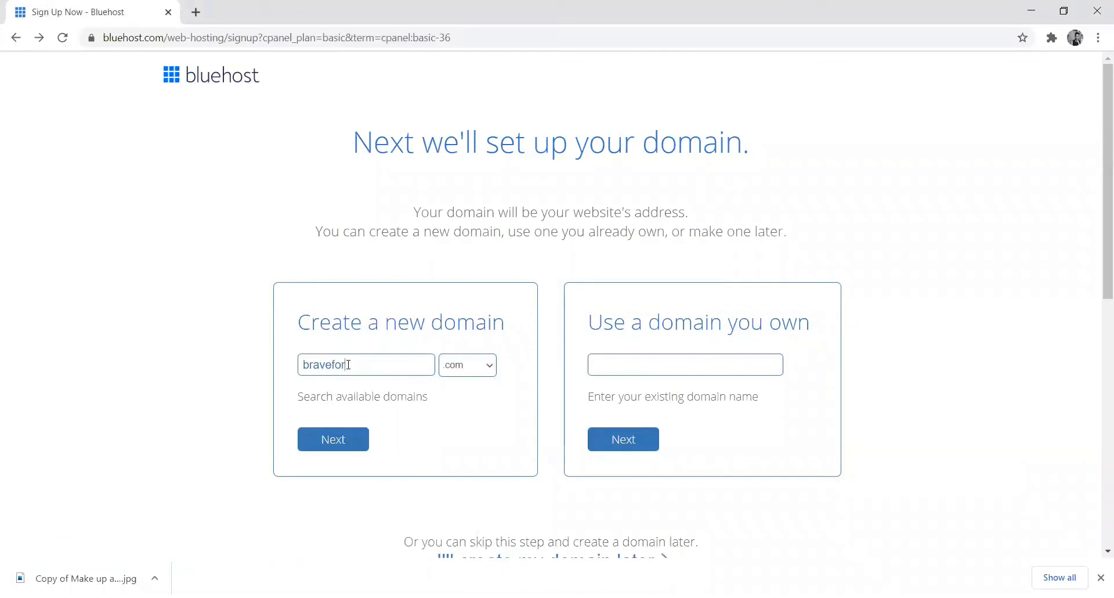
type("woman")
left_click(341, 436)
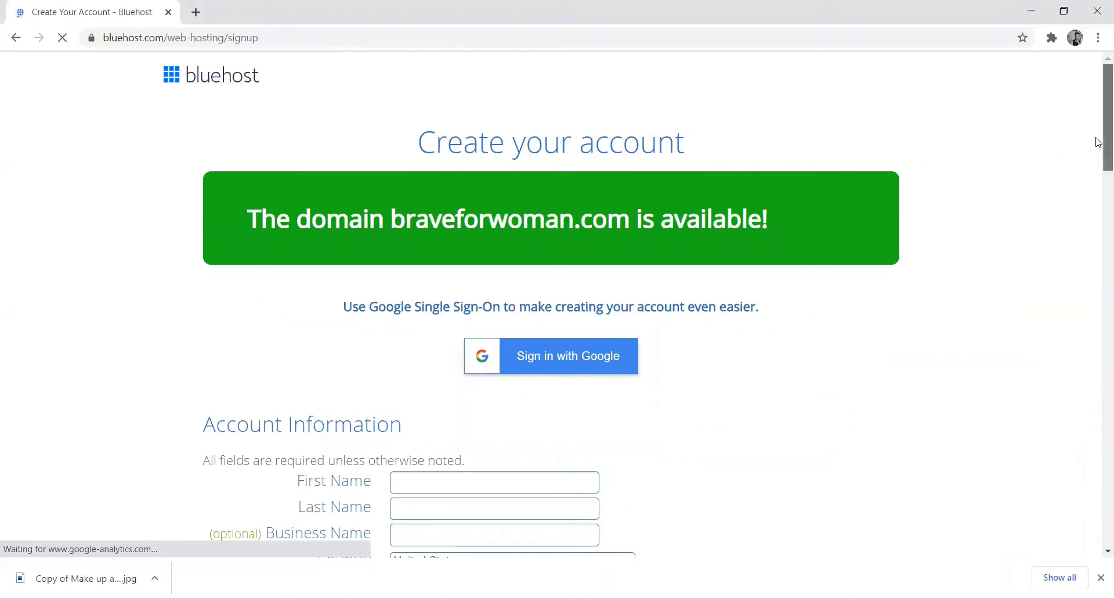
Remove the Domain Privacy + Protection, Codeguard Basic and SiteLock Security - Essential extras from the hosting package.
left_click_drag(1101, 124, 1101, 228)
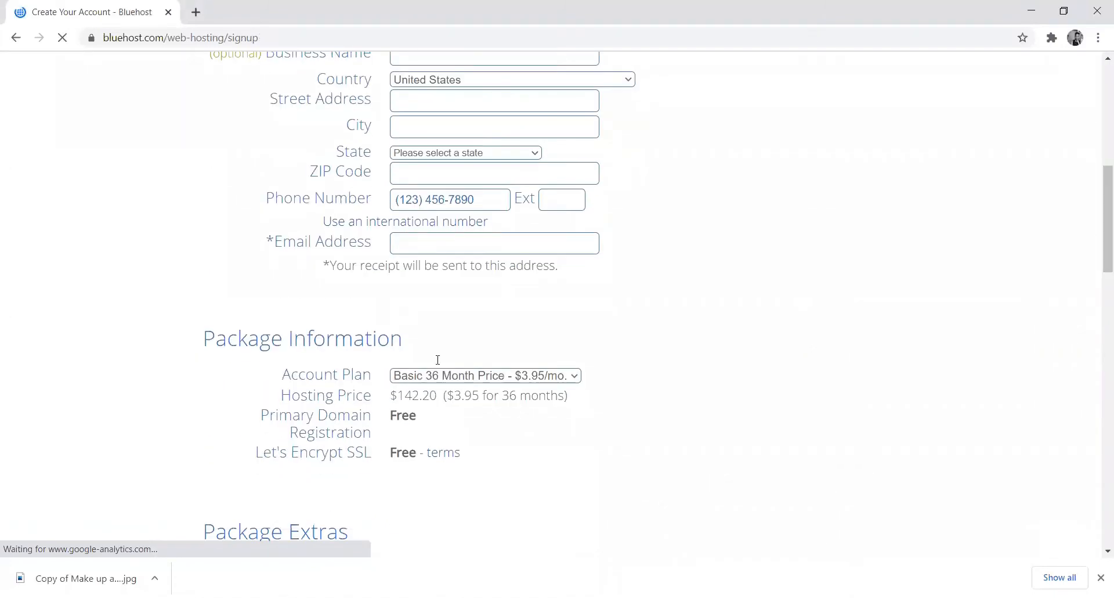
left_click_drag(1101, 244, 1098, 298)
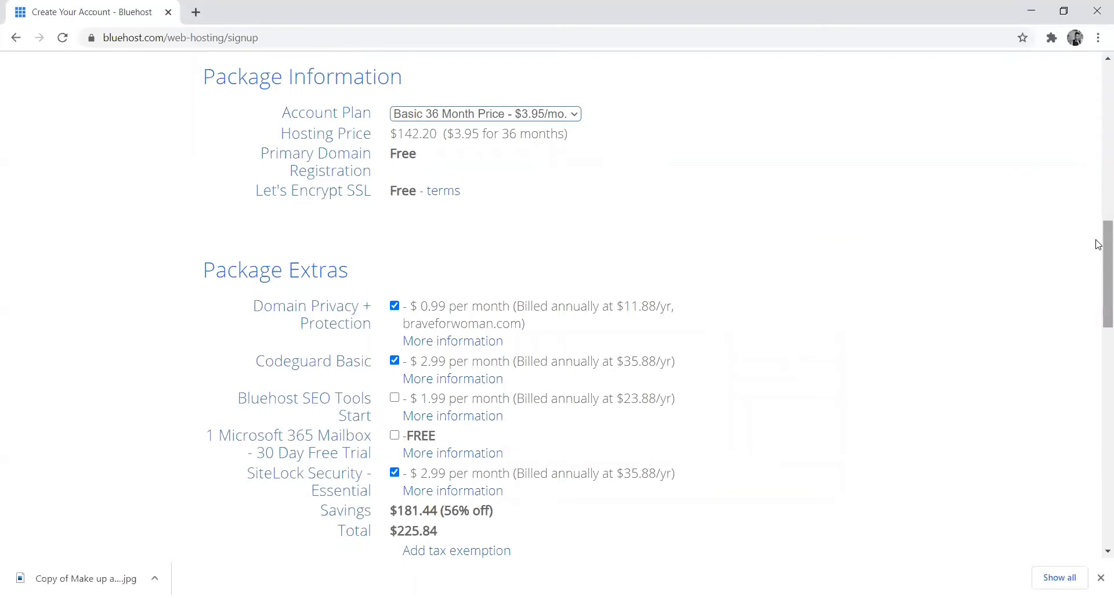
scroll(1098, 244, "down", 1)
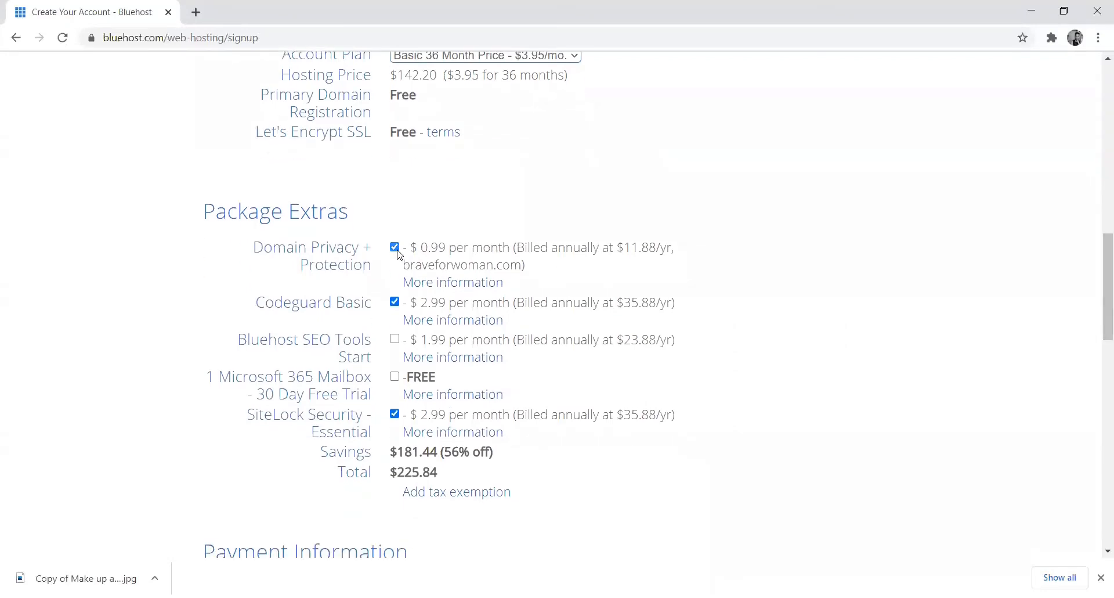
left_click(397, 251)
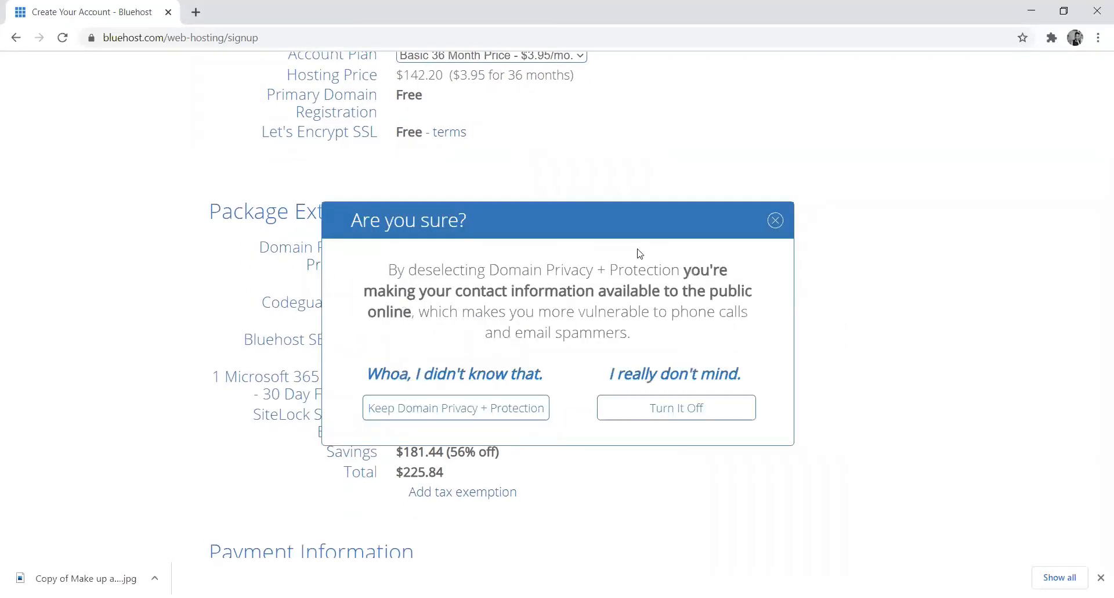
left_click(776, 220)
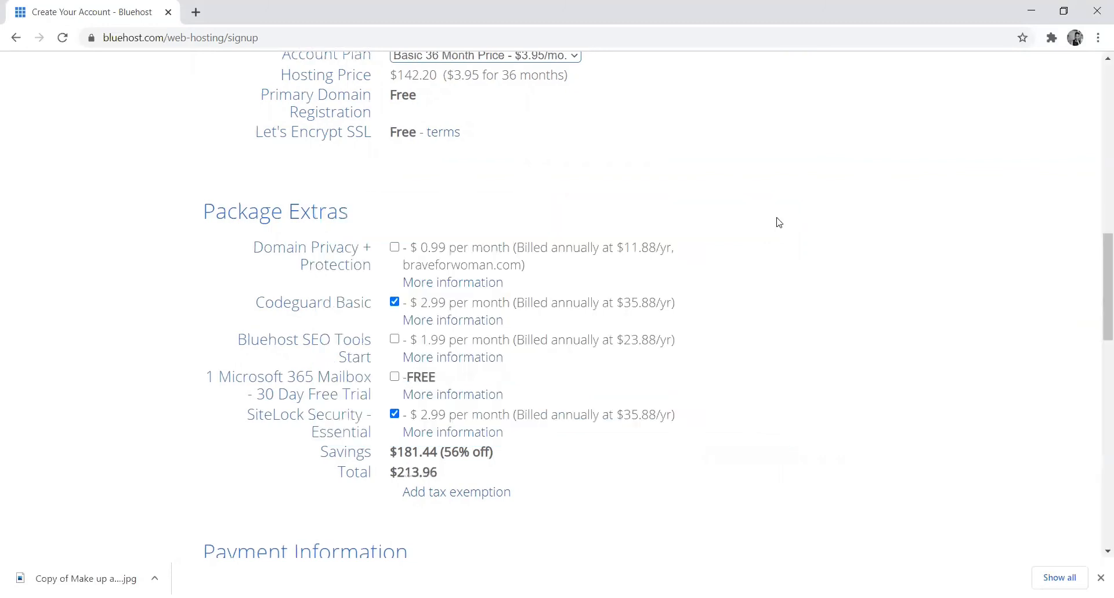
left_click(395, 302)
left_click(395, 414)
left_click_drag(1097, 308, 1099, 441)
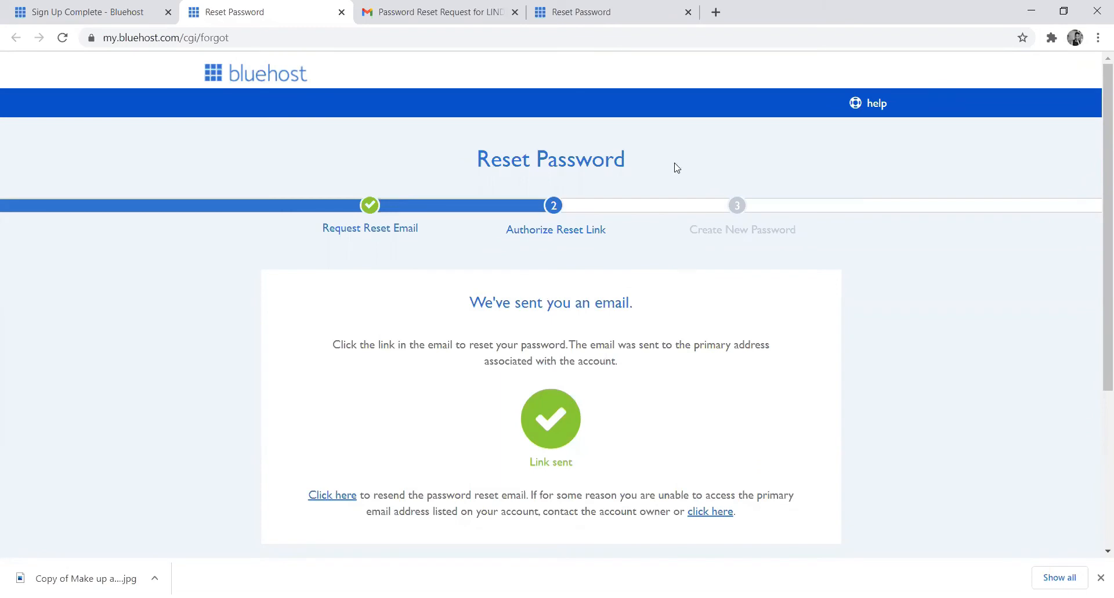
Submit the completed Create New Password form to finish resetting the hosting account's password.
left_click(633, 13)
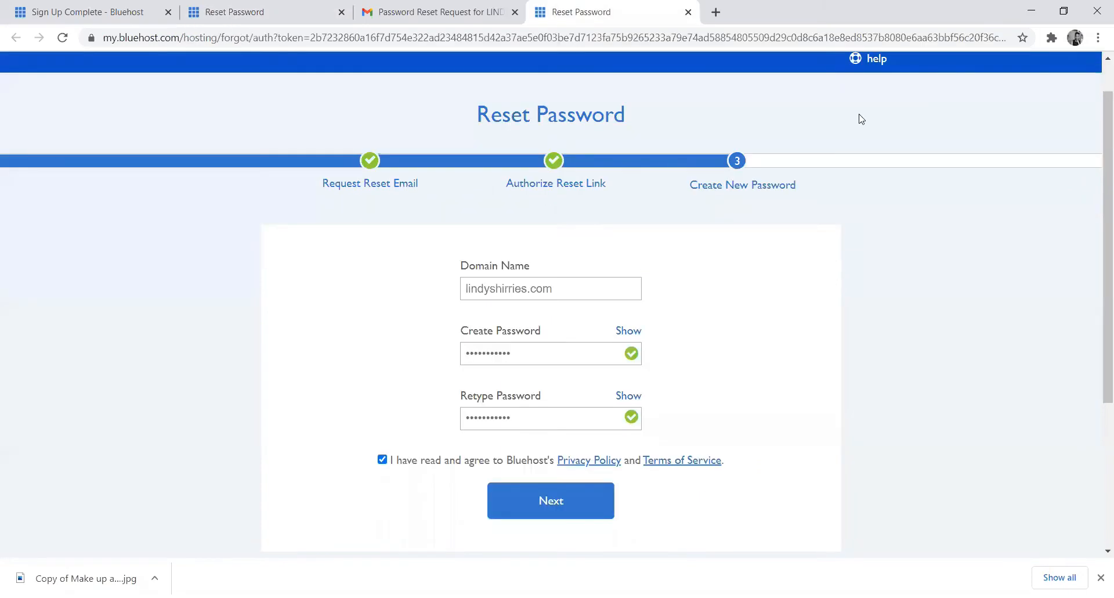
left_click(531, 494)
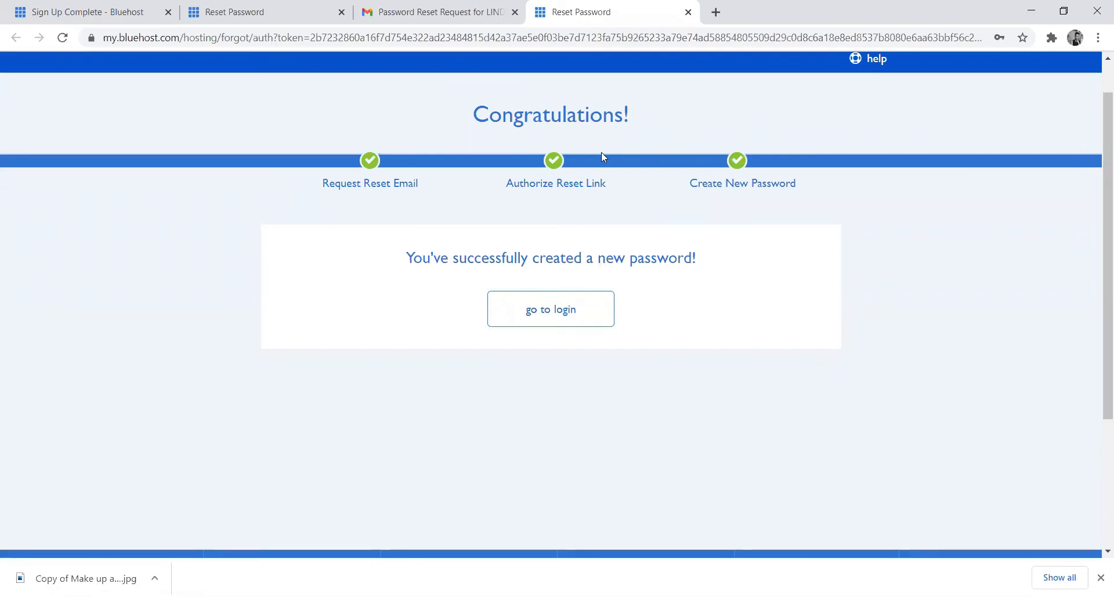
Log in to the hosting account with its domain name and account password, and save the login in the browser.
left_click(545, 311)
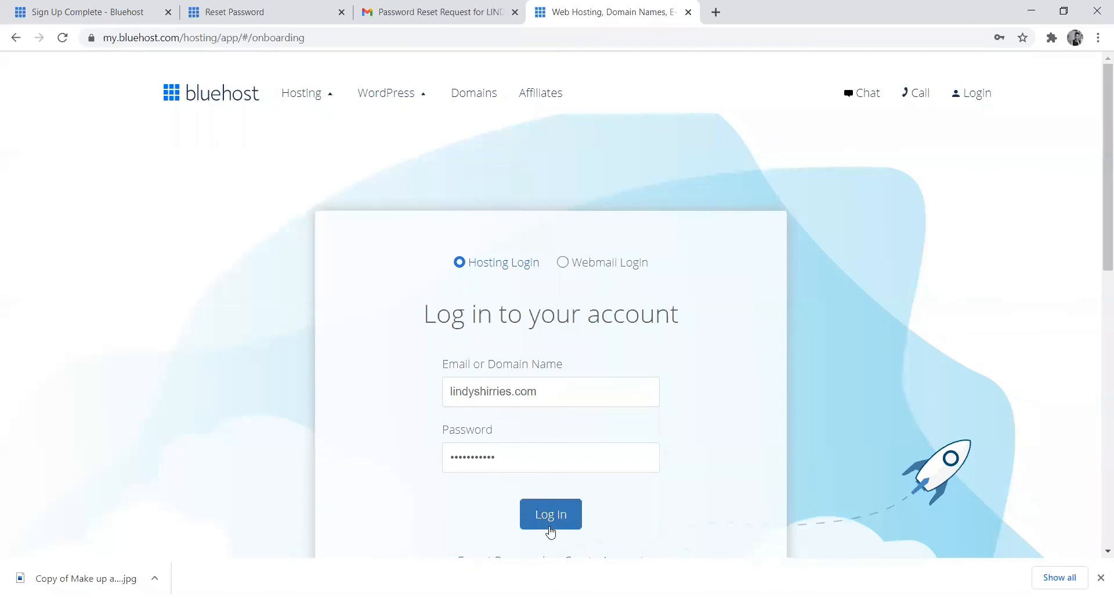
left_click(545, 520)
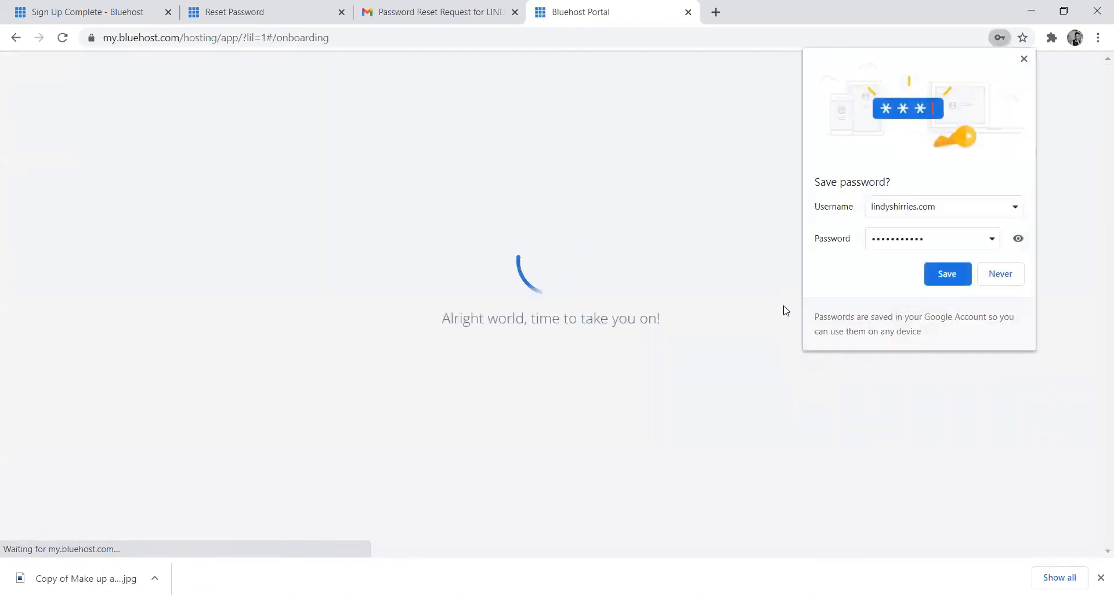
left_click(944, 274)
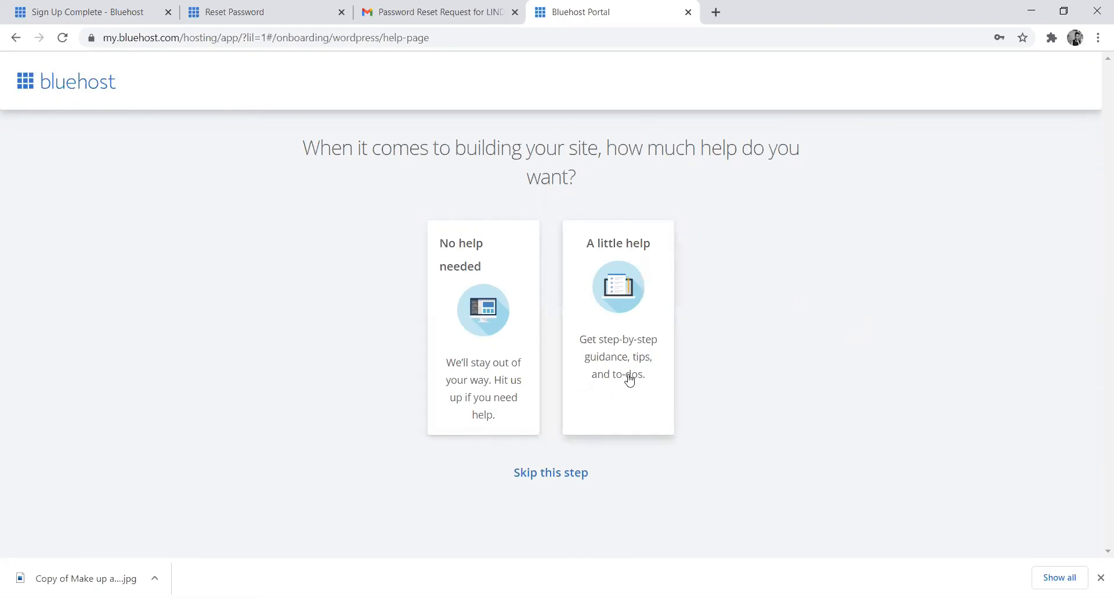
Answer the onboarding questions with A little help, a Blog site, and the lowest comfort level for creating websites.
left_click(624, 356)
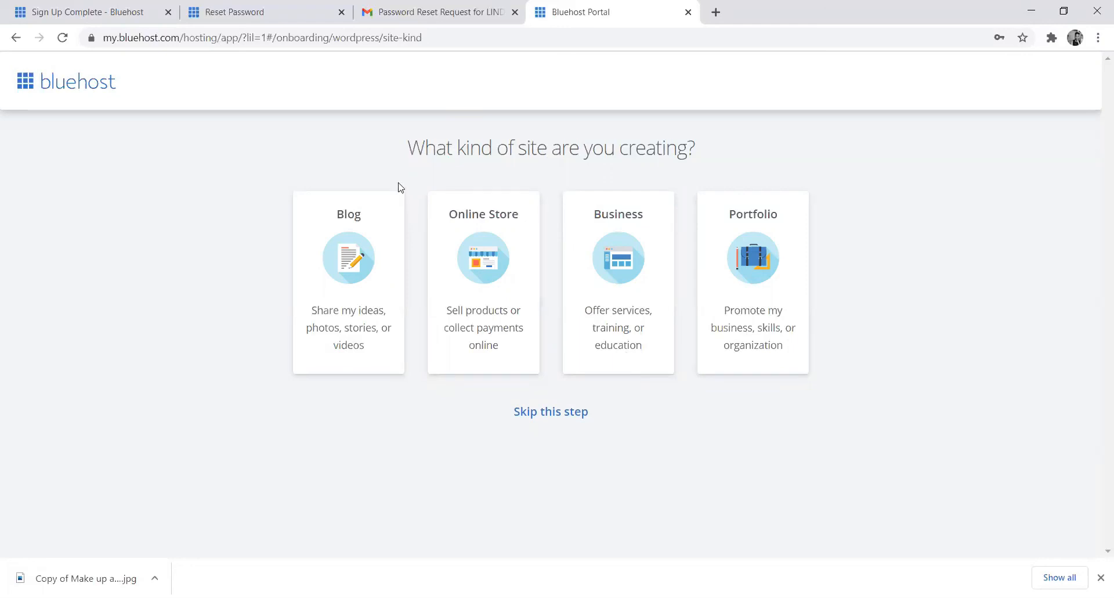
left_click(349, 281)
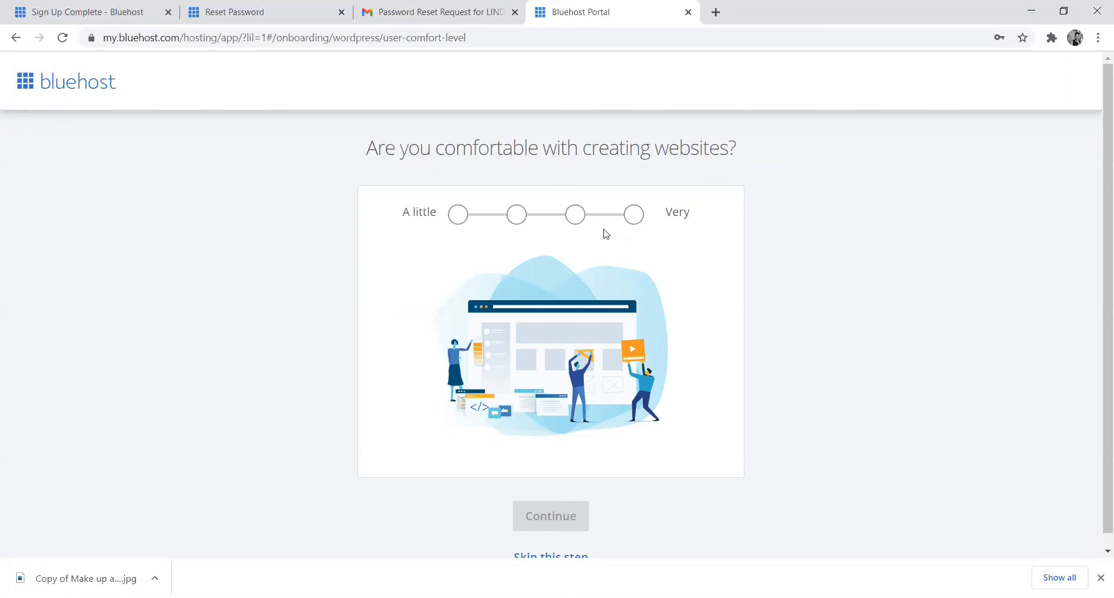
left_click(458, 215)
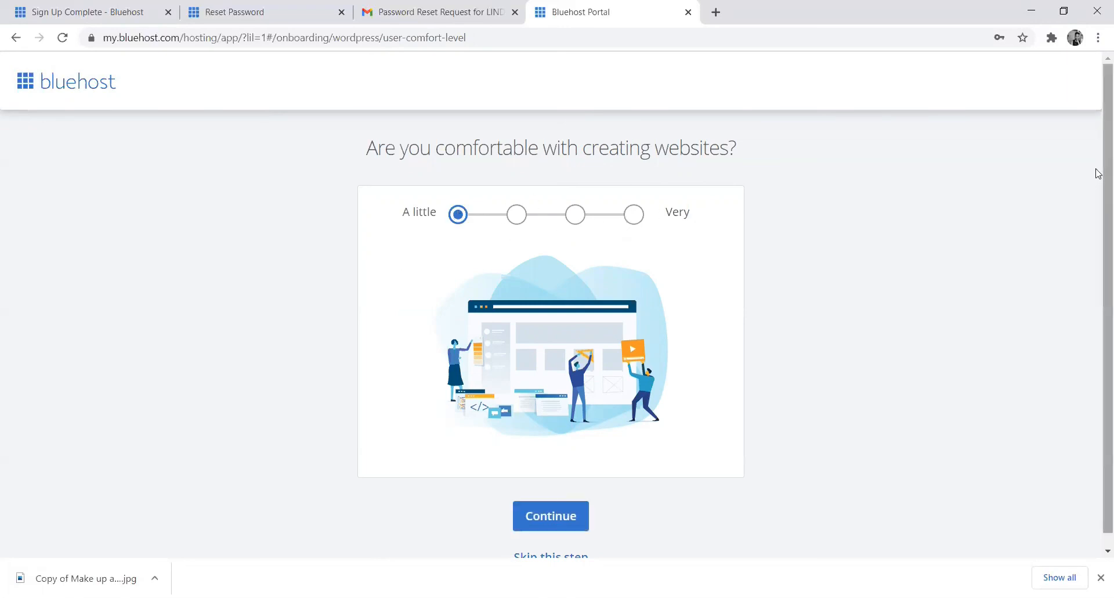
left_click(557, 501)
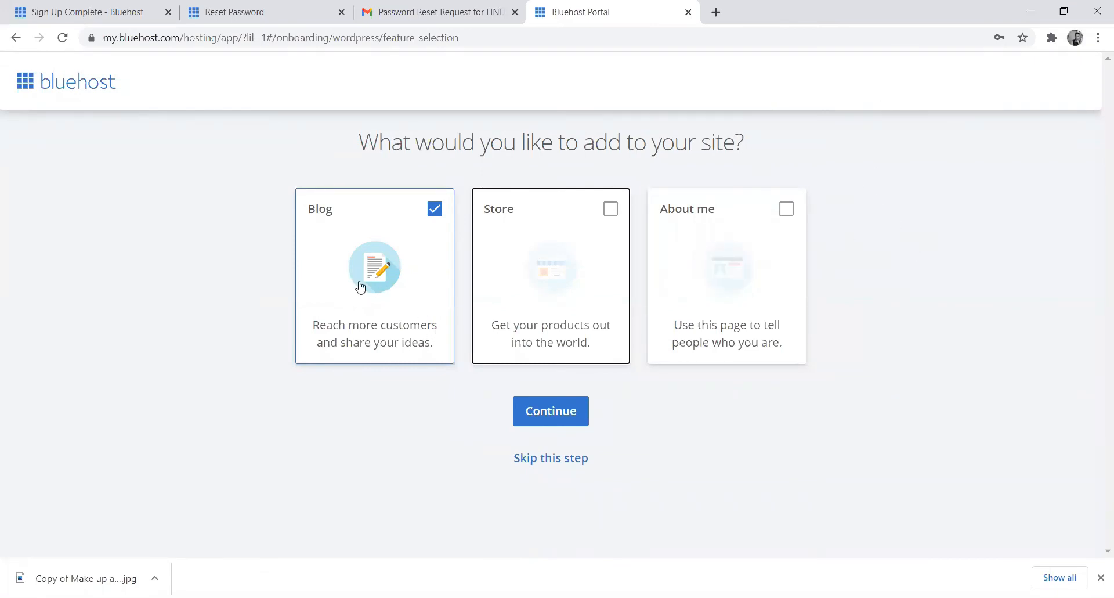
Add Store and About me to the site's features alongside Blog, and continue the onboarding.
left_click(610, 209)
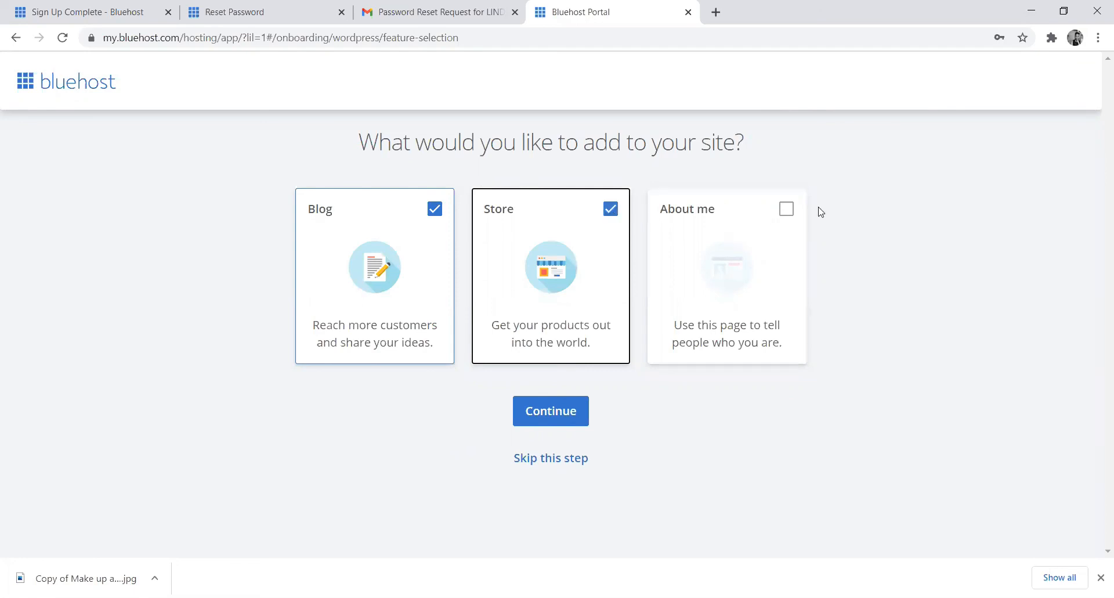
left_click(786, 209)
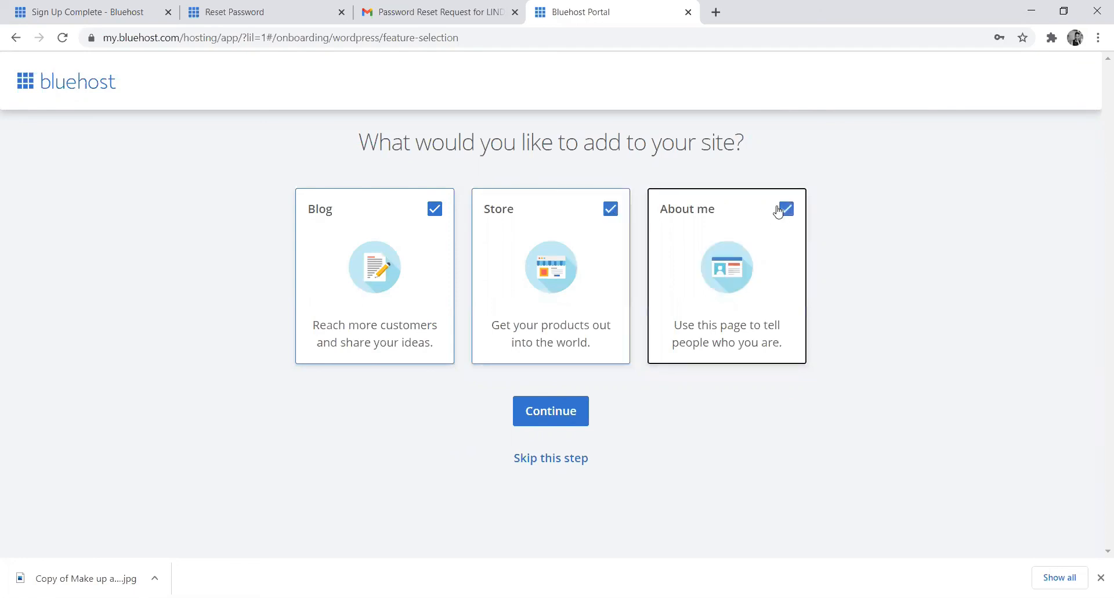
left_click(551, 417)
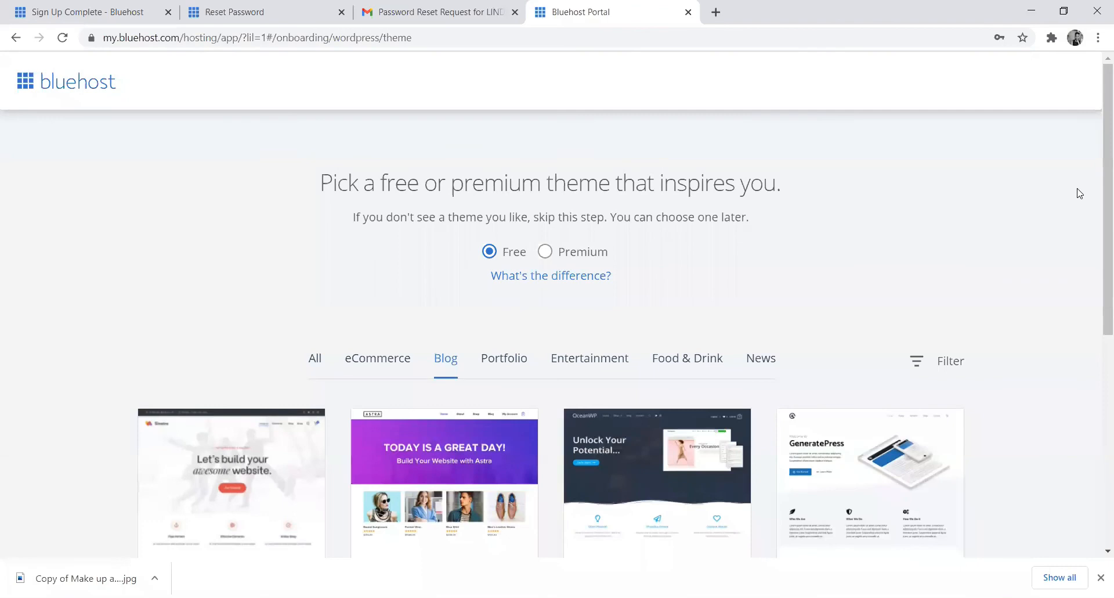
Read the explanation of the difference between free and premium themes, and close it.
scroll(1085, 232, "down", 2)
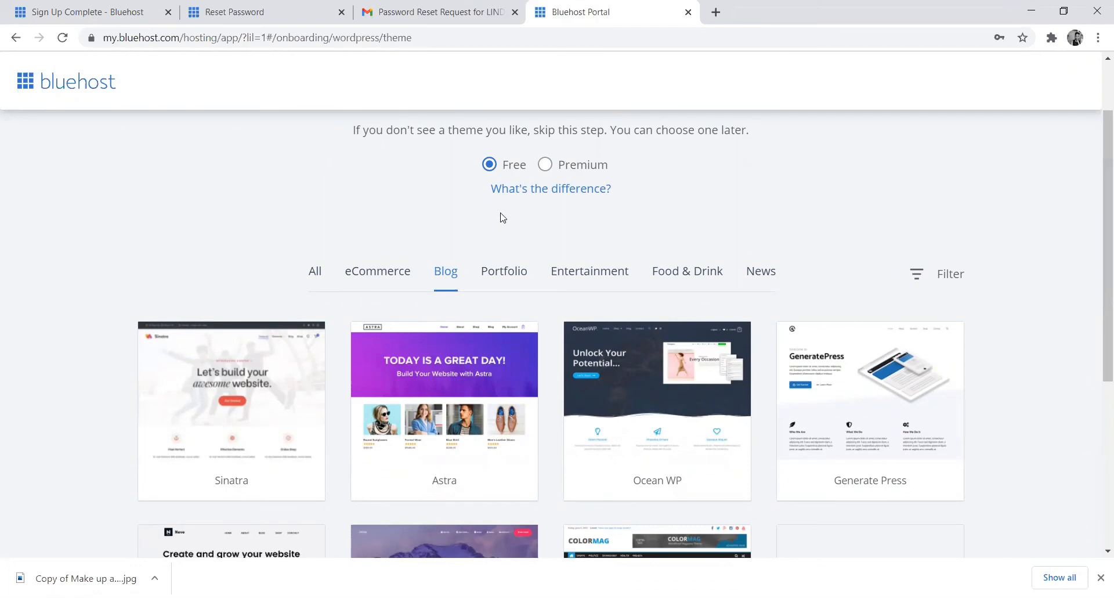
left_click(556, 191)
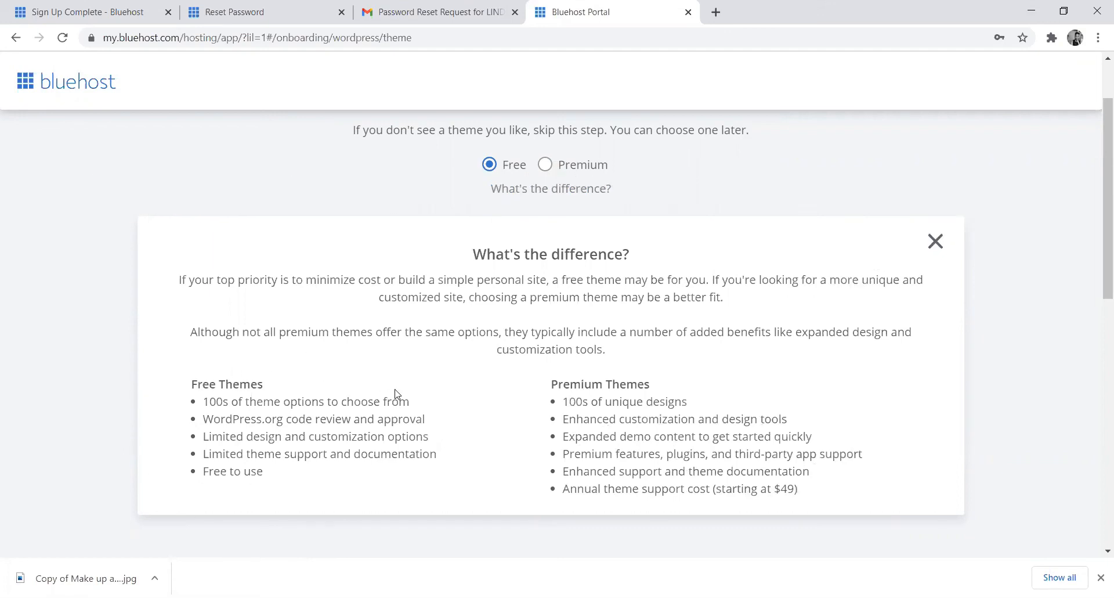
left_click(935, 241)
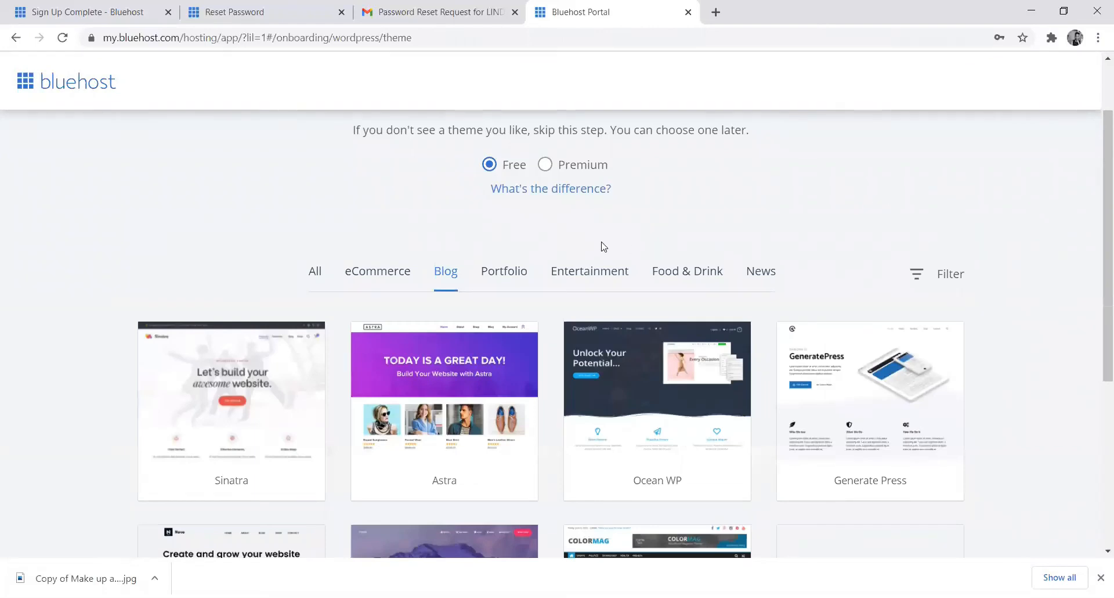